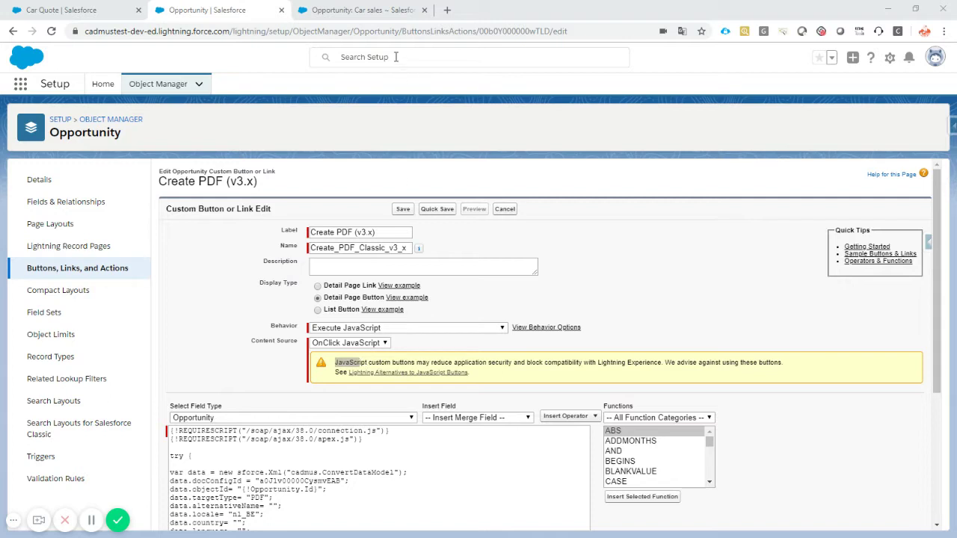
Step: Move from the Car sales opportunity to the Car Quote PDF Butler Doc Config record
{"action": "left_click", "coordinate": [363, 9]}
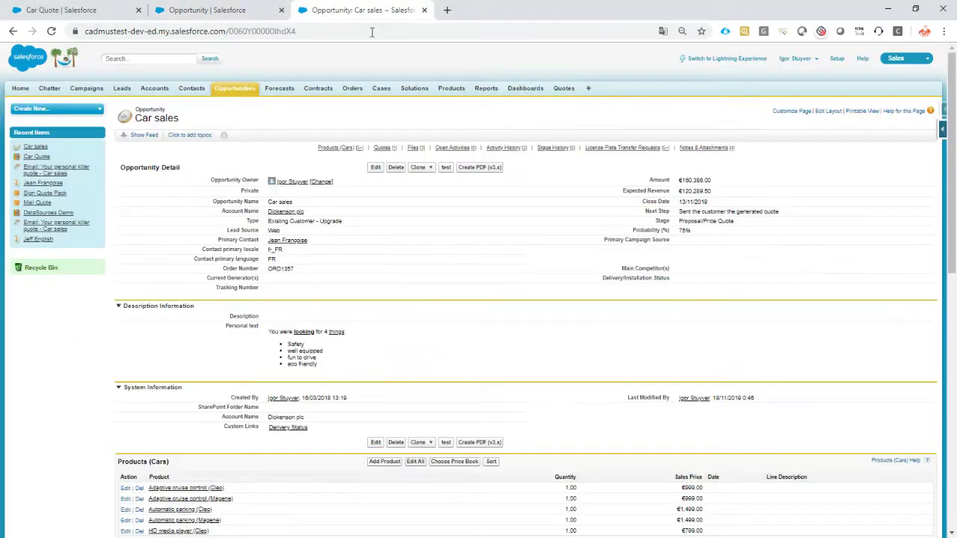
{"action": "left_click", "coordinate": [52, 12]}
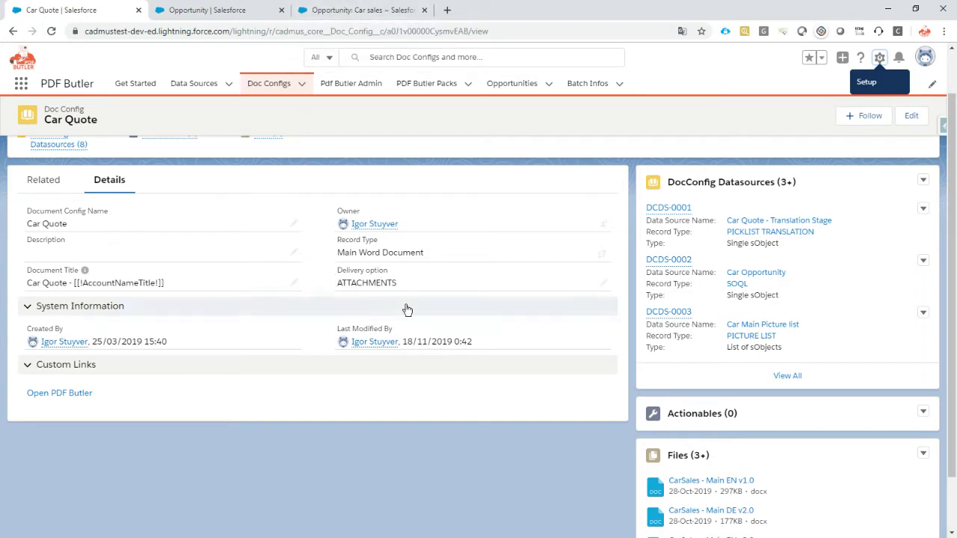
Step: Return to the button's JavaScript and highlight the script body and the two REQUIRESCRIPT lines
{"action": "left_click", "coordinate": [225, 17]}
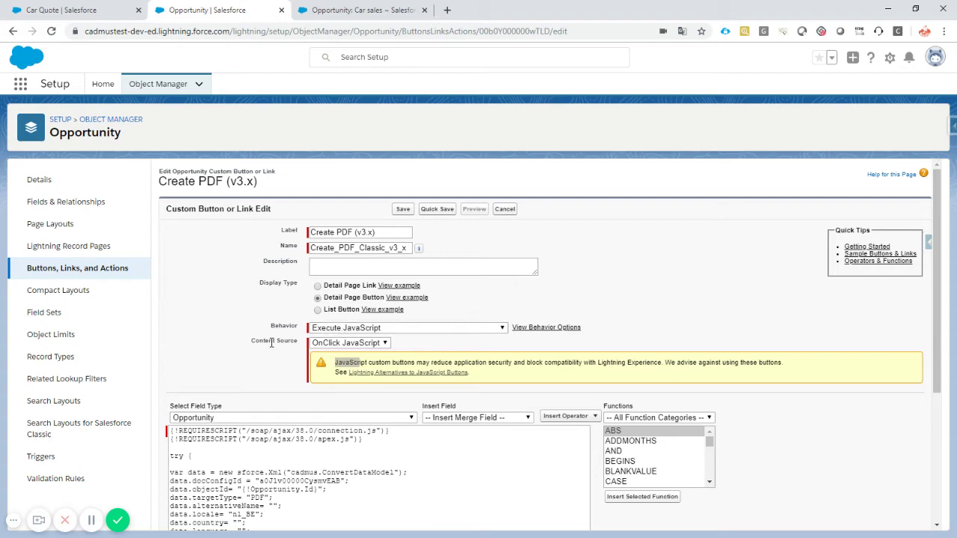
{"action": "scroll", "coordinate": [267, 339], "scroll_direction": "down", "scroll_amount": 3}
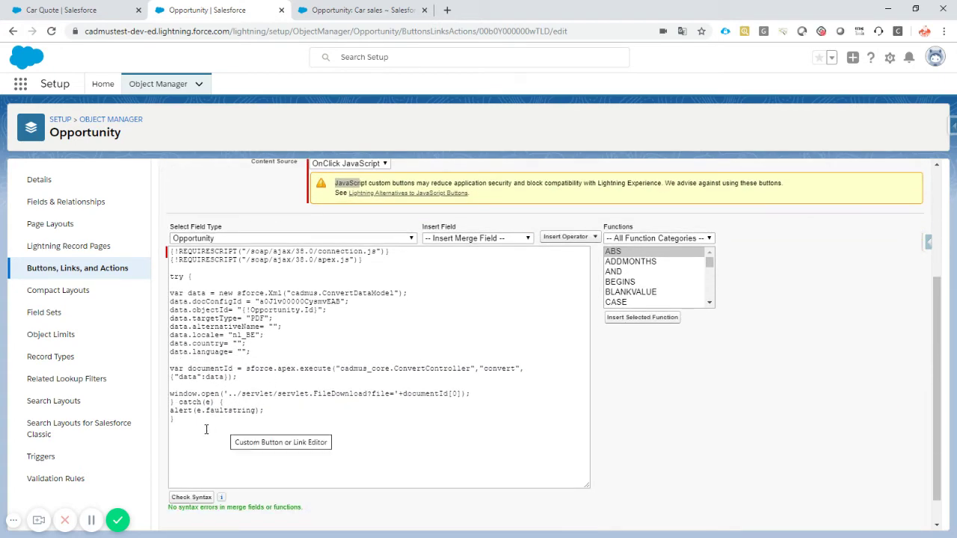
{"action": "left_click_drag", "start_coordinate": [202, 428], "coordinate": [133, 248]}
{"action": "left_click", "coordinate": [352, 320]}
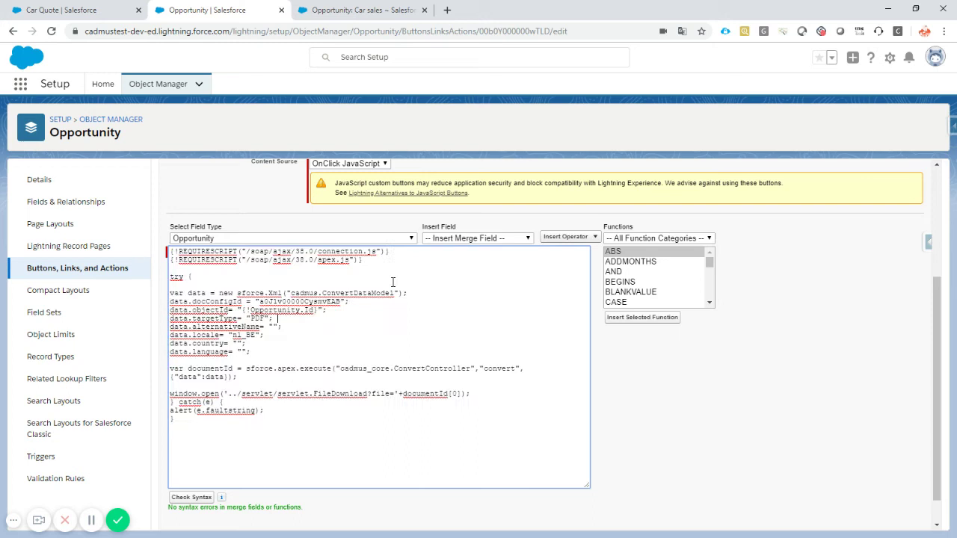
{"action": "left_click_drag", "start_coordinate": [374, 263], "coordinate": [170, 251]}
{"action": "left_click", "coordinate": [296, 281]}
Step: Highlight the data settings, the sforce.apex.execute convert call, documentId and the window.open download line
{"action": "left_click_drag", "start_coordinate": [419, 285], "coordinate": [423, 356]}
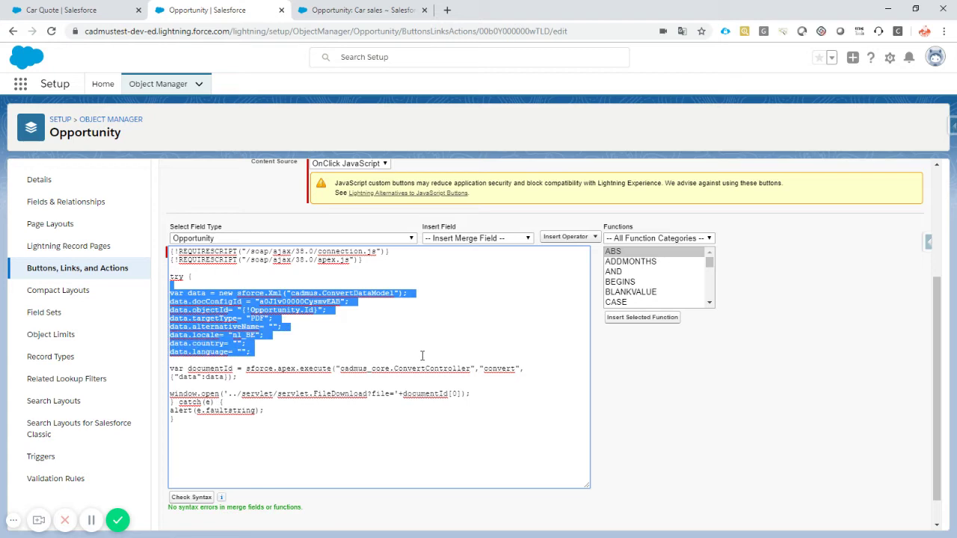
{"action": "left_click", "coordinate": [415, 359]}
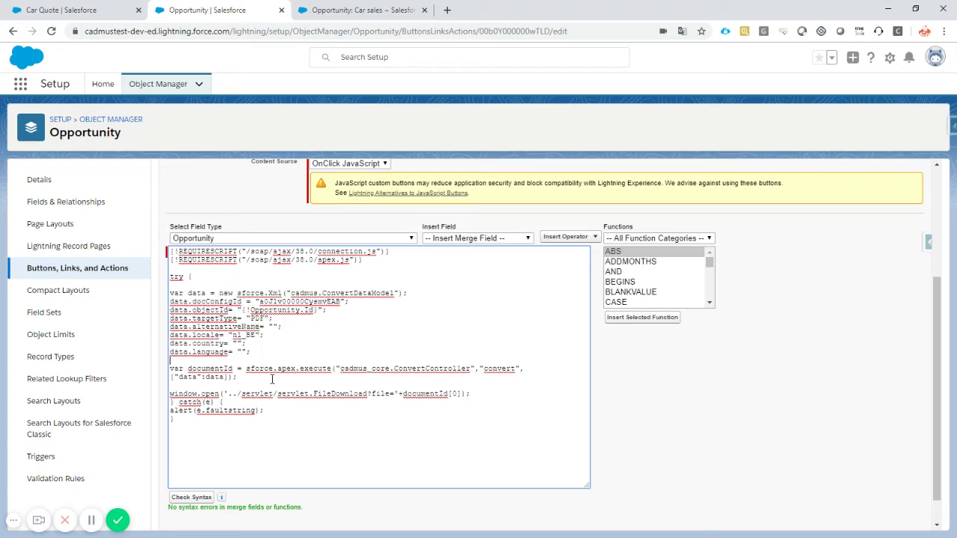
{"action": "triple_click", "coordinate": [244, 376]}
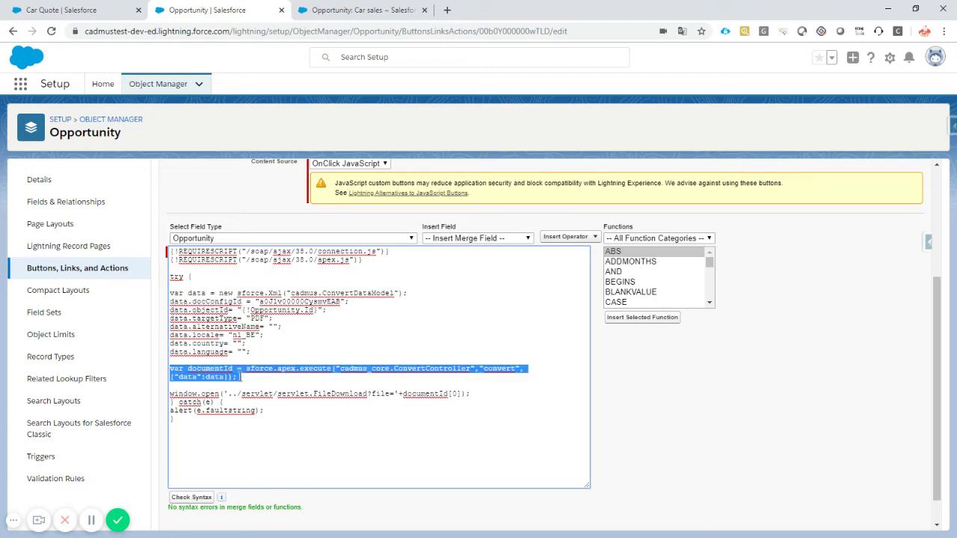
{"action": "double_click", "coordinate": [211, 368]}
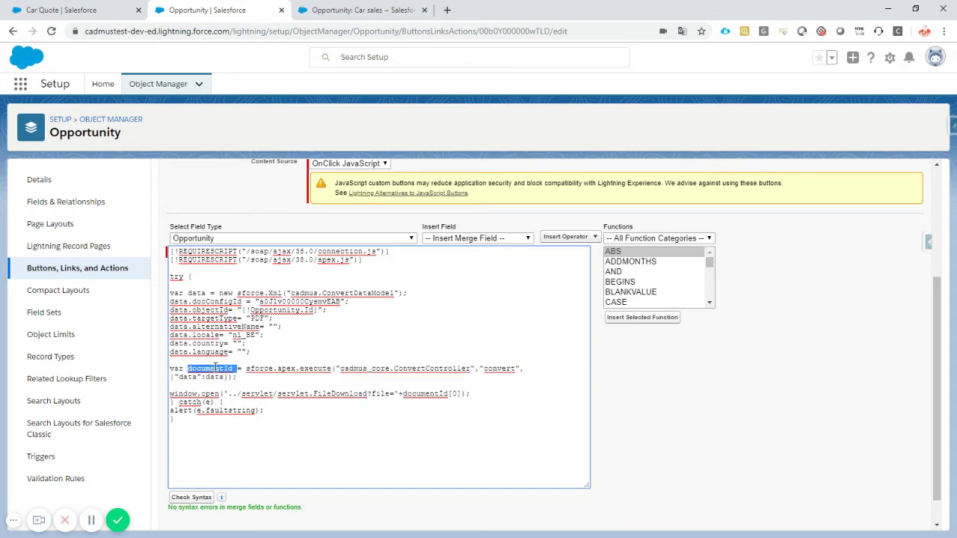
{"action": "left_click_drag", "start_coordinate": [482, 394], "coordinate": [479, 386]}
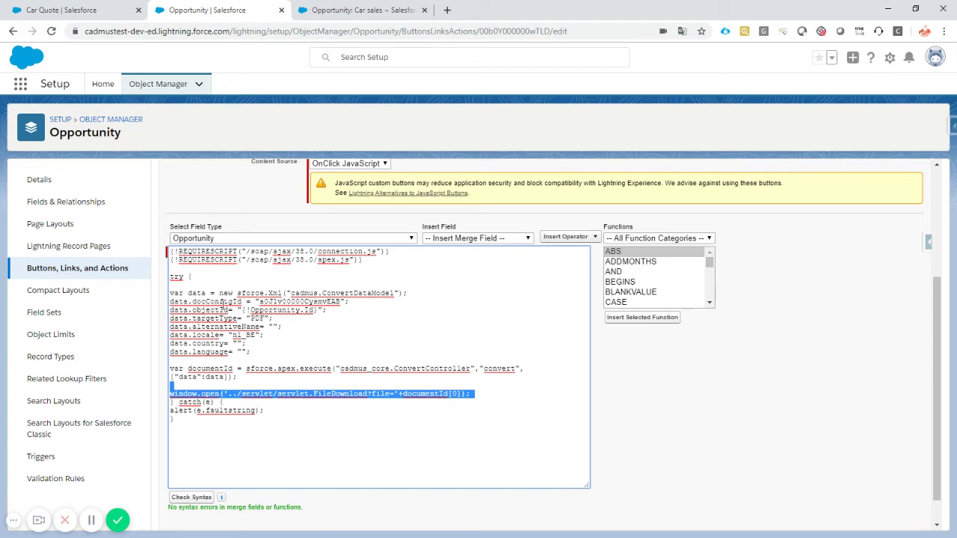
{"action": "left_click_drag", "start_coordinate": [421, 296], "coordinate": [419, 299]}
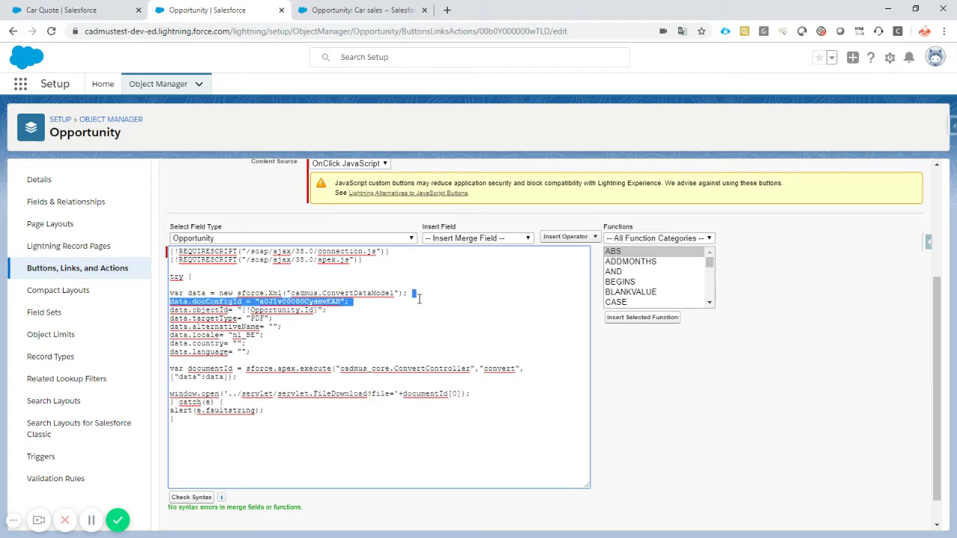
{"action": "left_click", "coordinate": [303, 301]}
{"action": "double_click", "coordinate": [303, 301]}
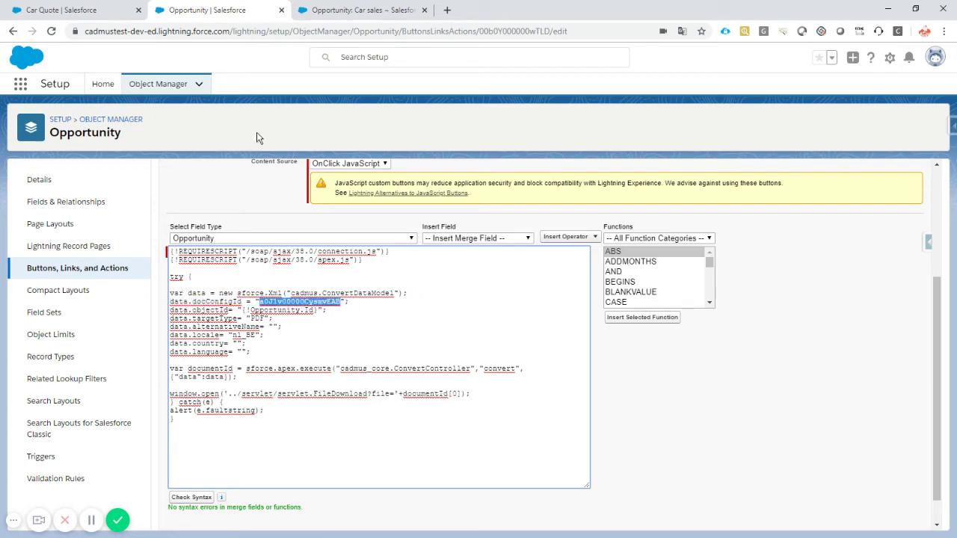
{"action": "left_click", "coordinate": [83, 10]}
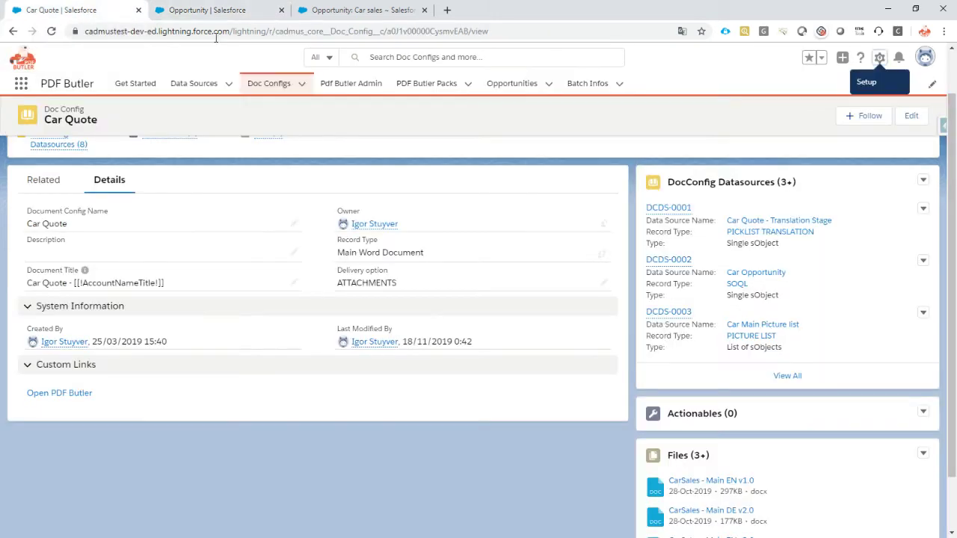
{"action": "double_click", "coordinate": [418, 31]}
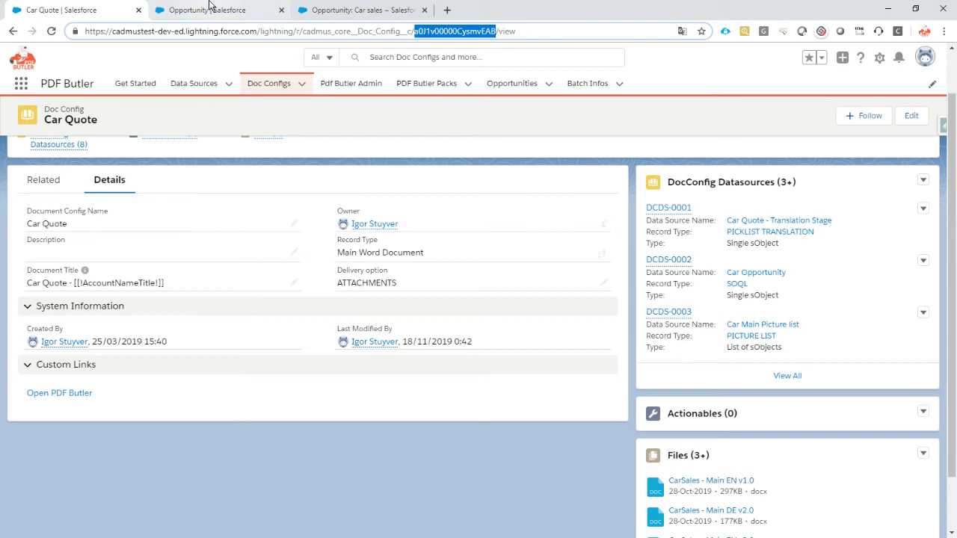
{"action": "left_click", "coordinate": [187, 10]}
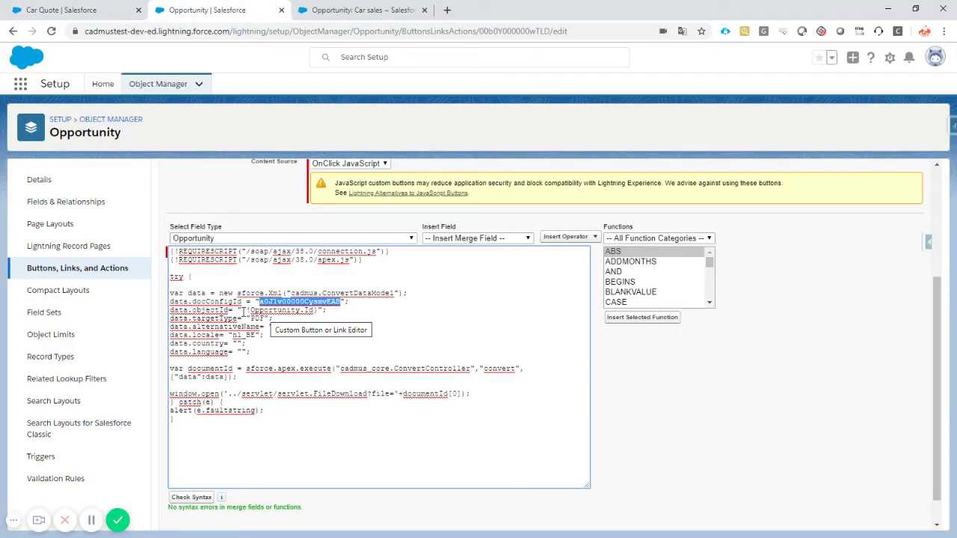
{"action": "triple_click", "coordinate": [215, 309]}
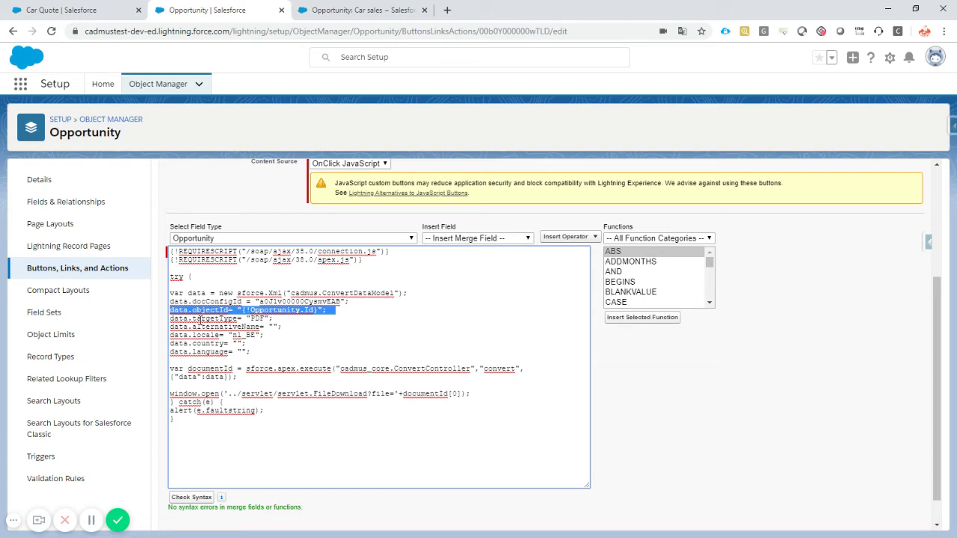
{"action": "left_click_drag", "start_coordinate": [193, 318], "coordinate": [278, 321]}
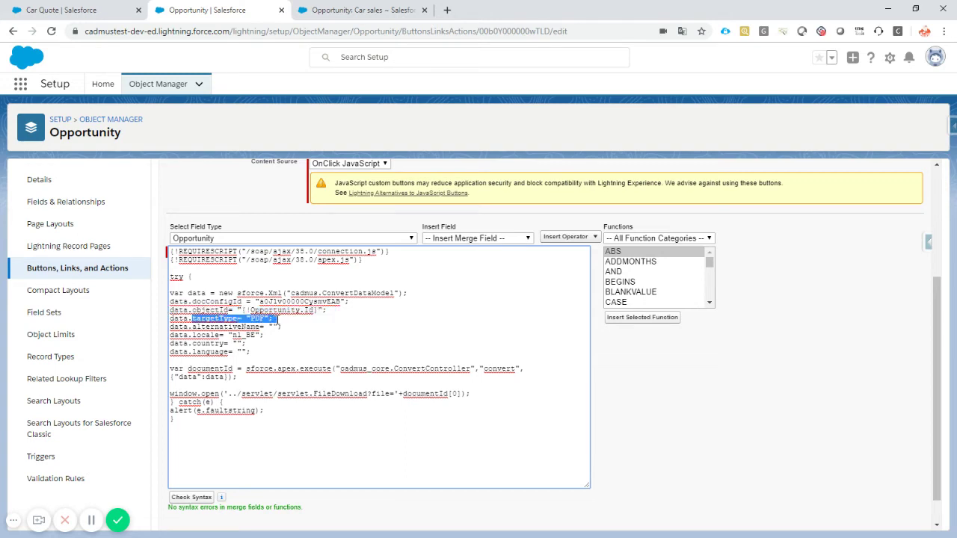
{"action": "double_click", "coordinate": [256, 318]}
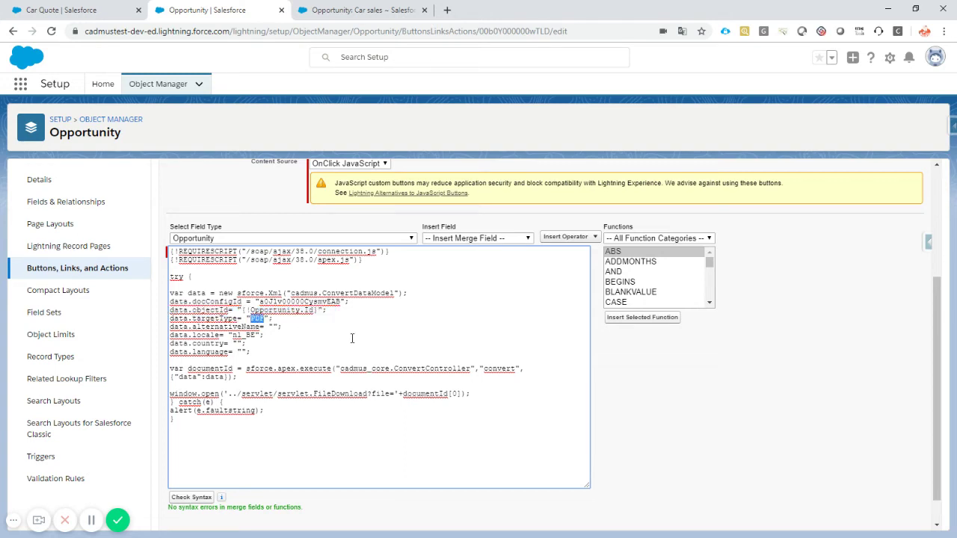
{"action": "type", "text": "DOCX"}
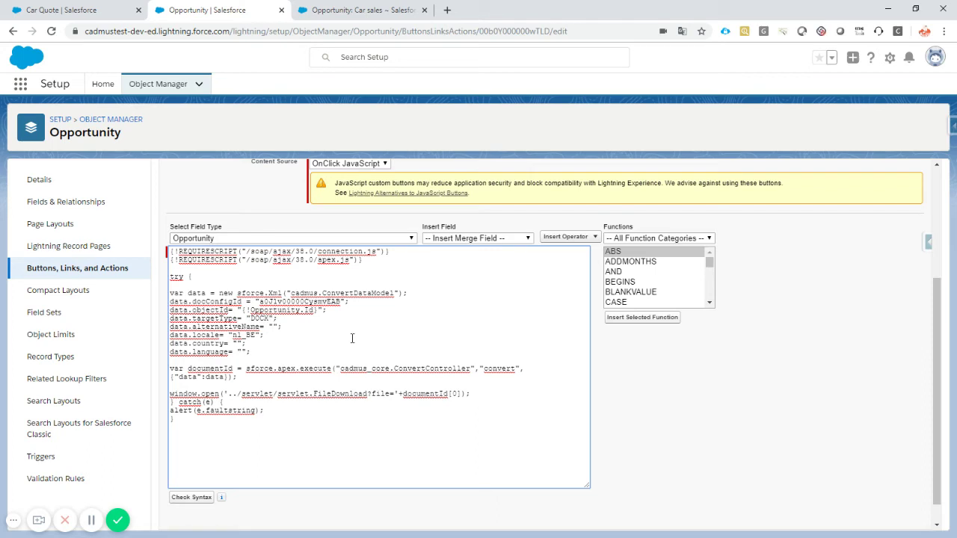
{"action": "key", "text": "ctrl+z"}
{"action": "left_click", "coordinate": [273, 326]}
Step: On the Car sales opportunity, point out the Contact primary locale and primary language fields
{"action": "left_click", "coordinate": [354, 12]}
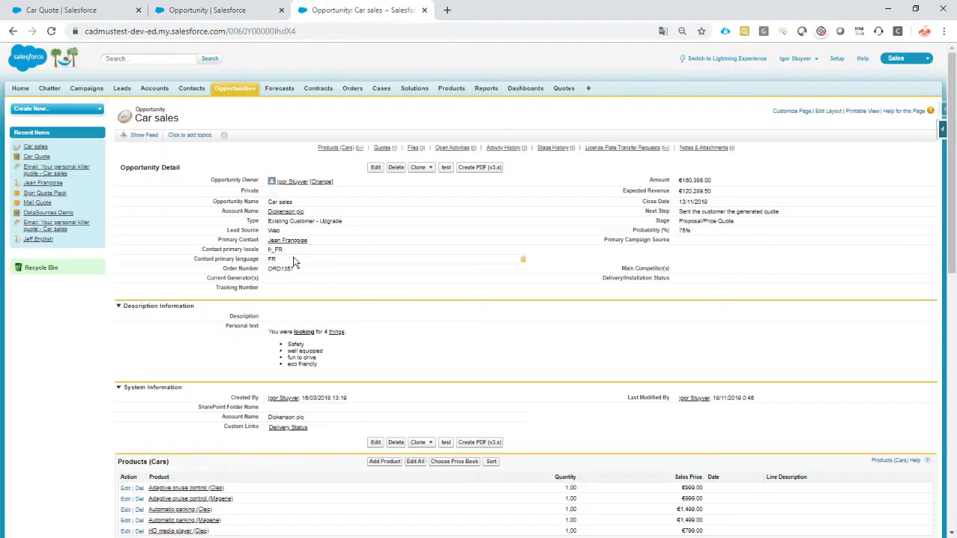
{"action": "left_click_drag", "start_coordinate": [204, 250], "coordinate": [260, 251]}
{"action": "left_click", "coordinate": [195, 262]}
{"action": "left_click_drag", "start_coordinate": [195, 262], "coordinate": [262, 264]}
Step: In the button code, highlight objectId, the empty alternative name, locale nl_BE, country, language and ConvertDataModel
{"action": "left_click", "coordinate": [243, 6]}
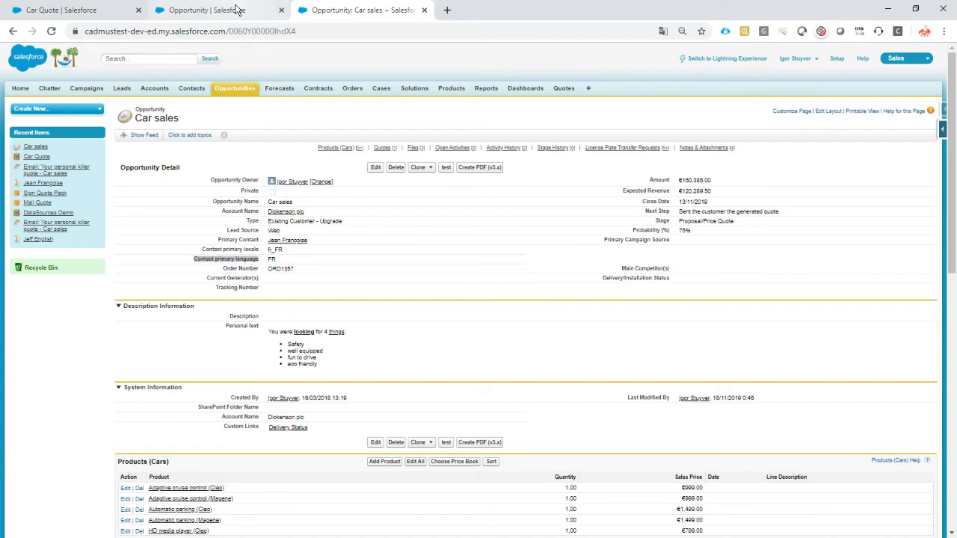
{"action": "left_click_drag", "start_coordinate": [245, 311], "coordinate": [327, 310]}
{"action": "left_click_drag", "start_coordinate": [268, 327], "coordinate": [273, 327]}
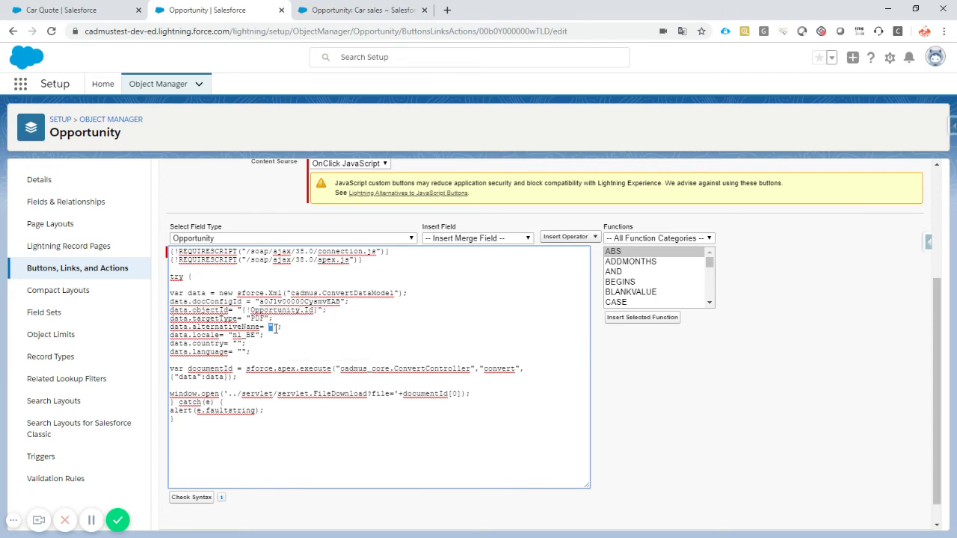
{"action": "double_click", "coordinate": [235, 336]}
{"action": "left_click_drag", "start_coordinate": [255, 337], "coordinate": [160, 344]}
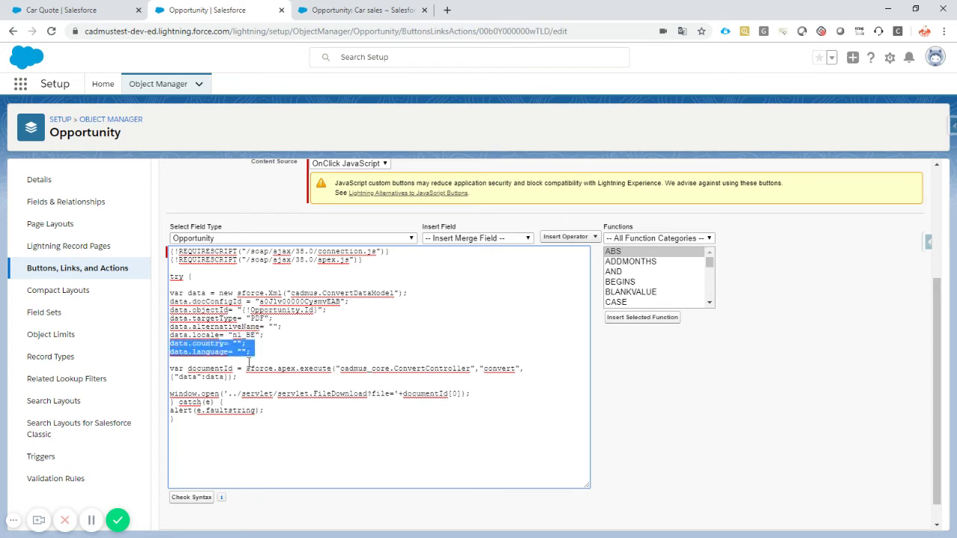
{"action": "left_click", "coordinate": [209, 316]}
{"action": "double_click", "coordinate": [361, 295]}
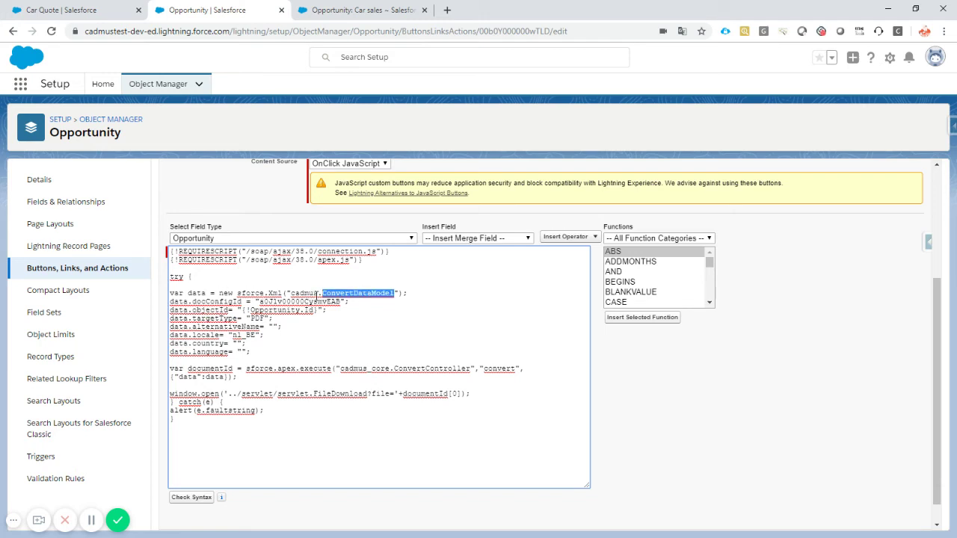
Step: Insert '_core' after cadmus to reference cadmus_core.ConvertDataModel, then quick-save the button script
{"action": "left_click", "coordinate": [315, 296]}
{"action": "type", "text": "_cor"}
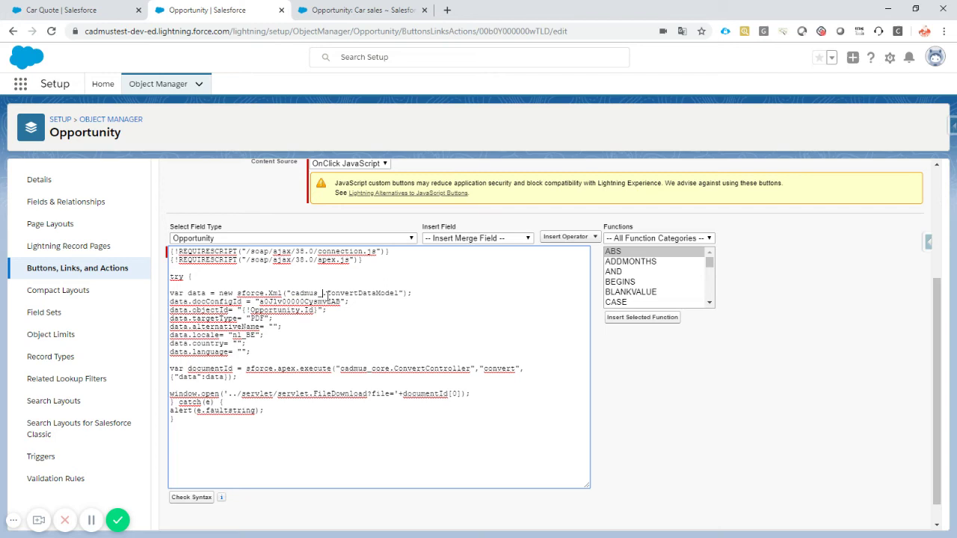
{"action": "type", "text": "e"}
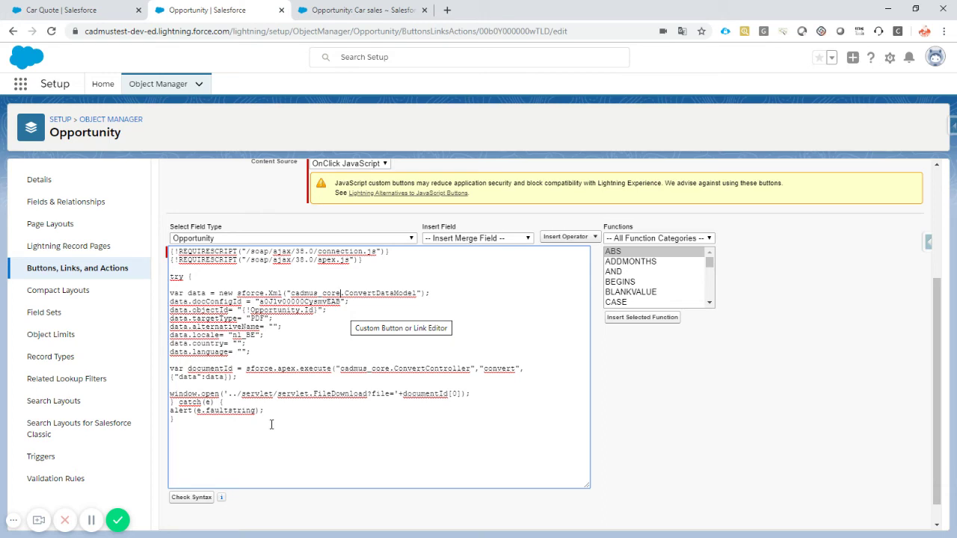
{"action": "scroll", "coordinate": [333, 376], "scroll_direction": "down", "scroll_amount": 2}
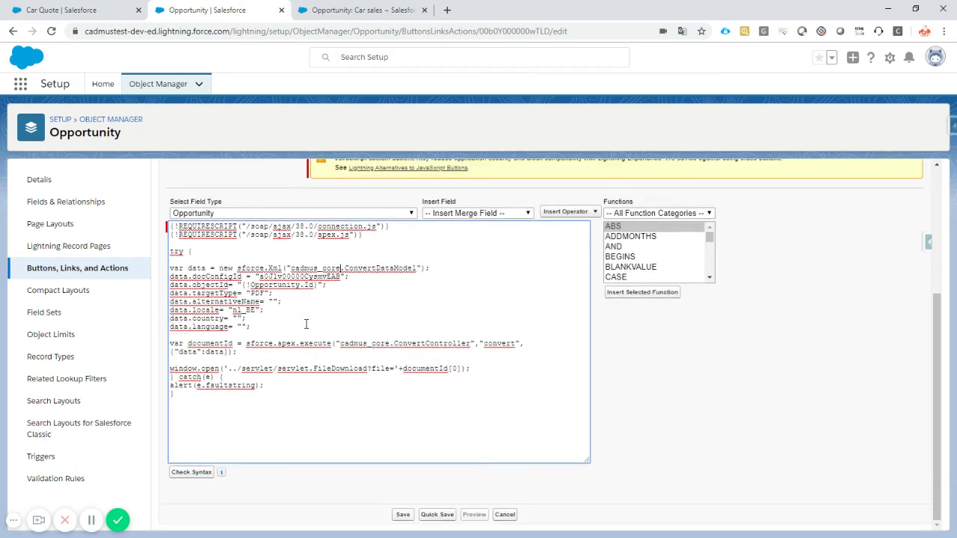
{"action": "left_click", "coordinate": [440, 514]}
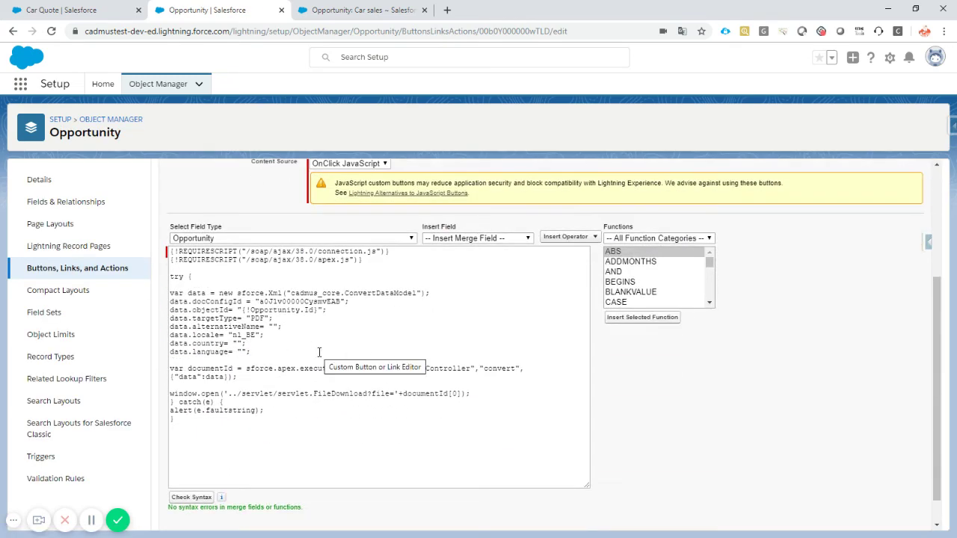
Step: Open the Opportunity Layout, then run Create PDF (v3.x) on the Car sales opportunity
{"action": "left_click", "coordinate": [56, 224]}
{"action": "left_click", "coordinate": [203, 231]}
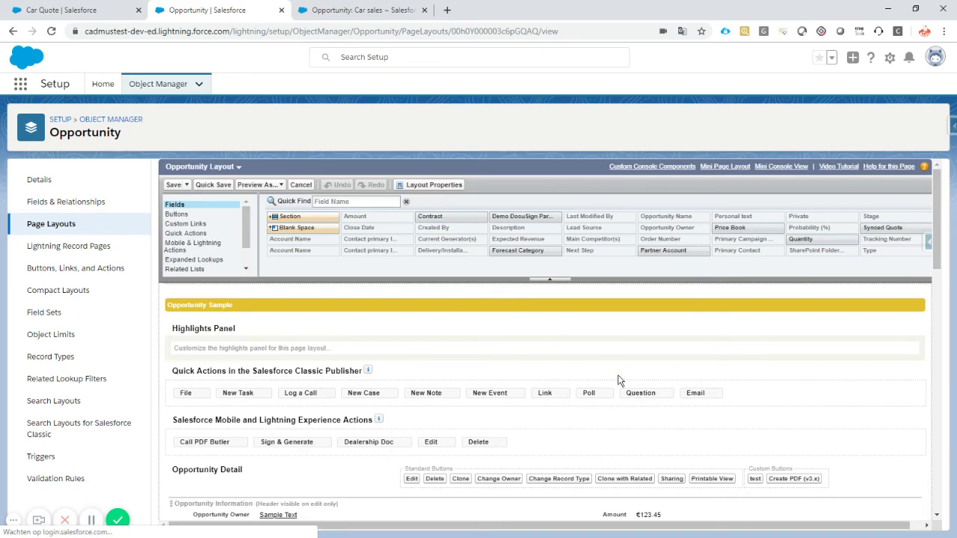
{"action": "scroll", "coordinate": [797, 427], "scroll_direction": "down", "scroll_amount": 1}
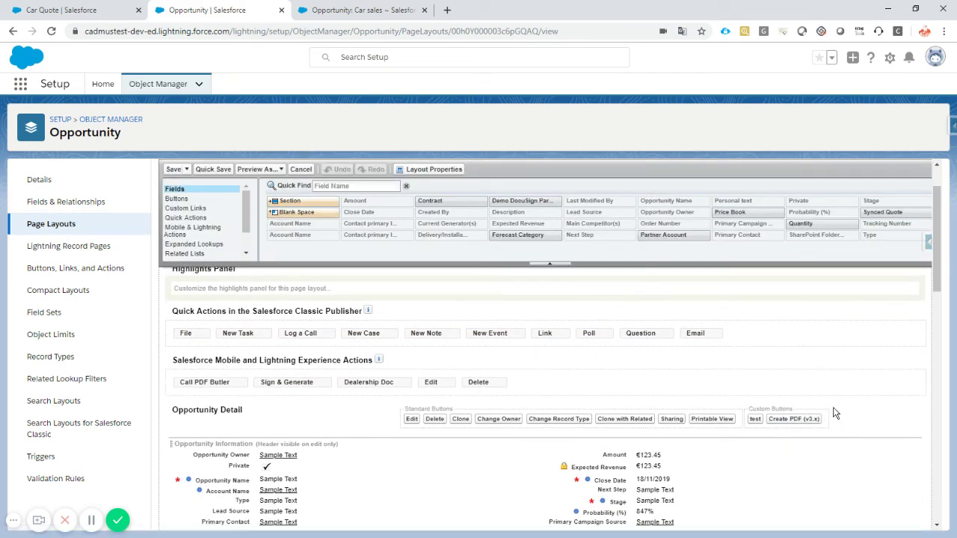
{"action": "left_click", "coordinate": [361, 8]}
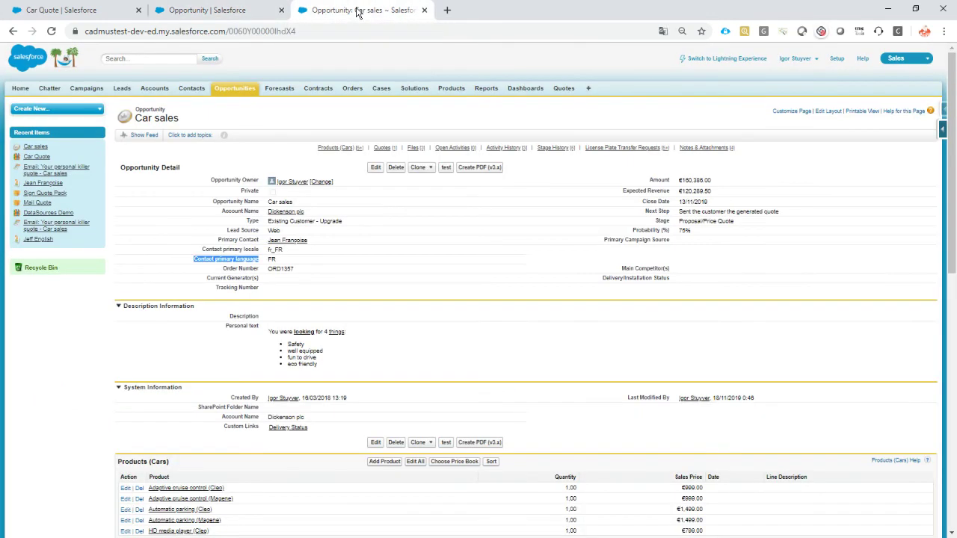
{"action": "left_click", "coordinate": [483, 172]}
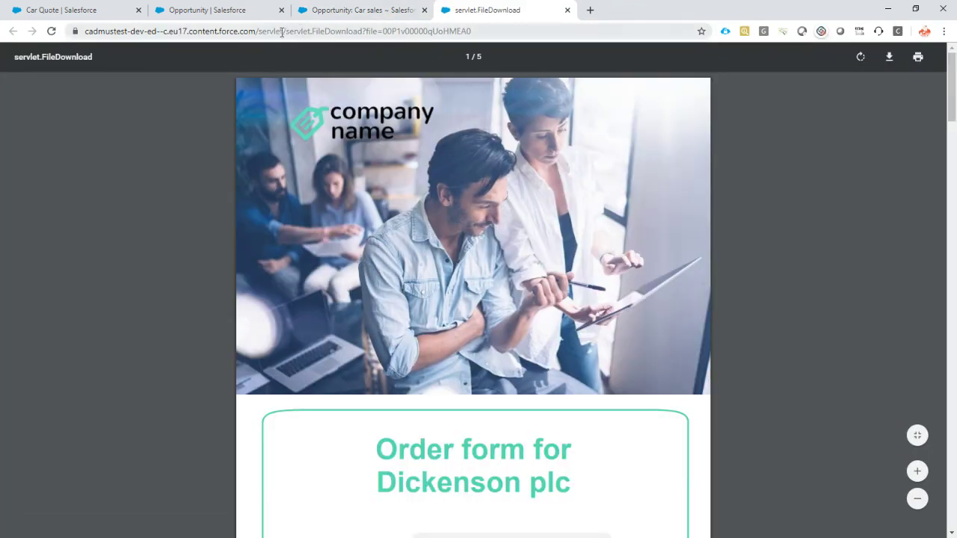
Step: Highlight the servlet.FileDownload address and file id, scroll the order form, then return to Opportunity Layout
{"action": "left_click_drag", "start_coordinate": [85, 32], "coordinate": [363, 29]}
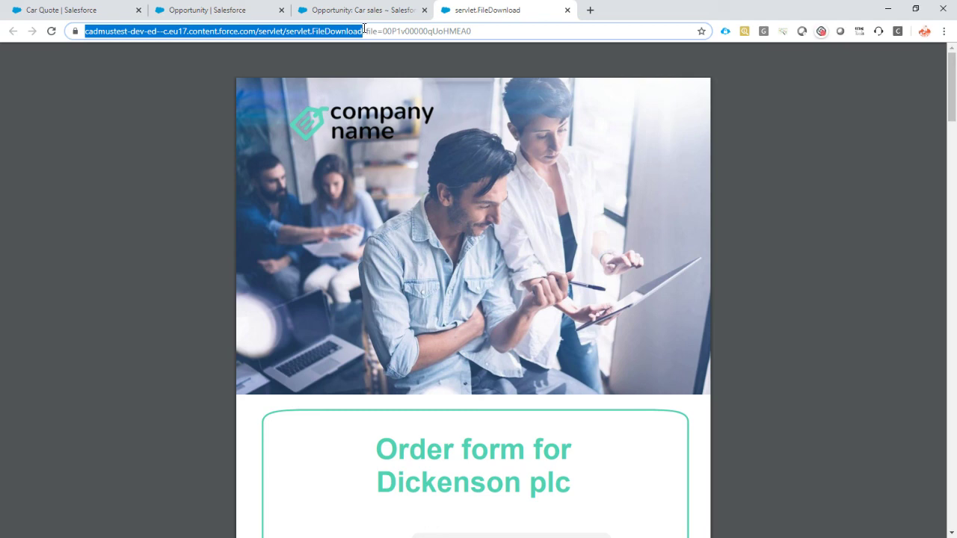
{"action": "left_click_drag", "start_coordinate": [364, 29], "coordinate": [486, 32]}
{"action": "double_click", "coordinate": [437, 31]}
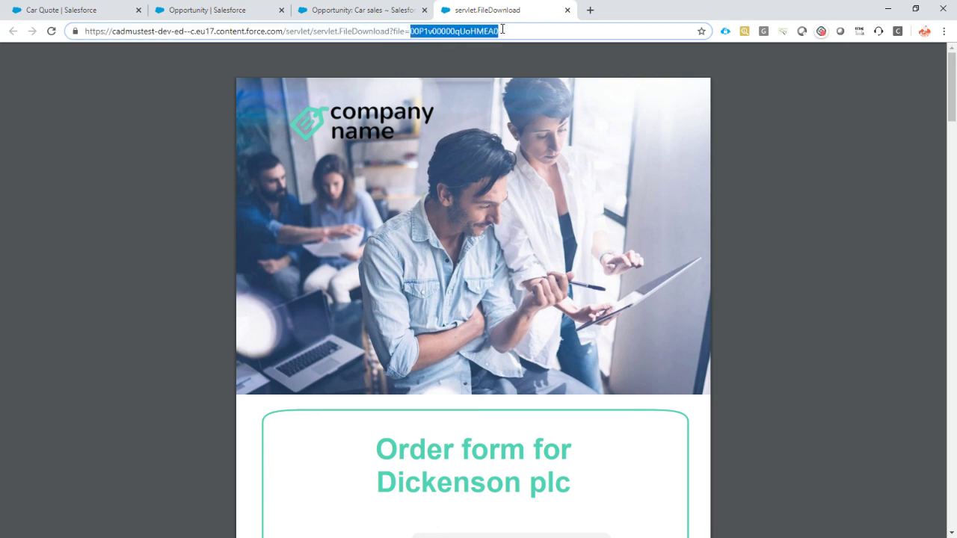
{"action": "scroll", "coordinate": [575, 234], "scroll_direction": "down", "scroll_amount": 3}
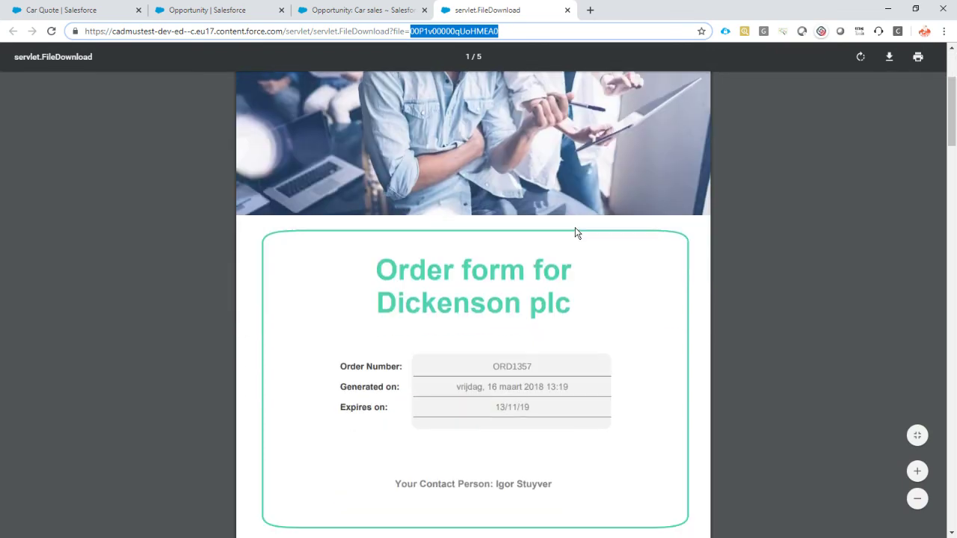
{"action": "scroll", "coordinate": [576, 234], "scroll_direction": "down", "scroll_amount": 5}
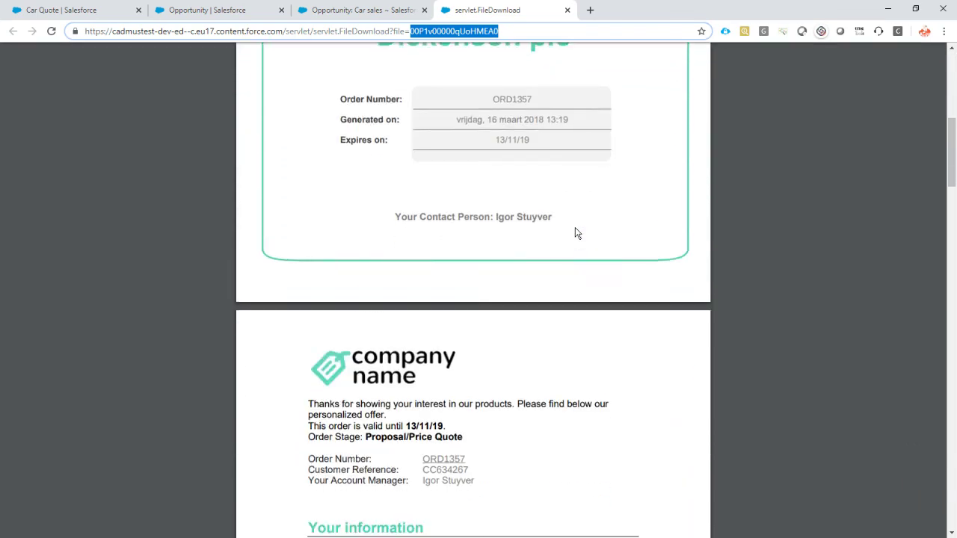
{"action": "scroll", "coordinate": [576, 233], "scroll_direction": "down", "scroll_amount": 3}
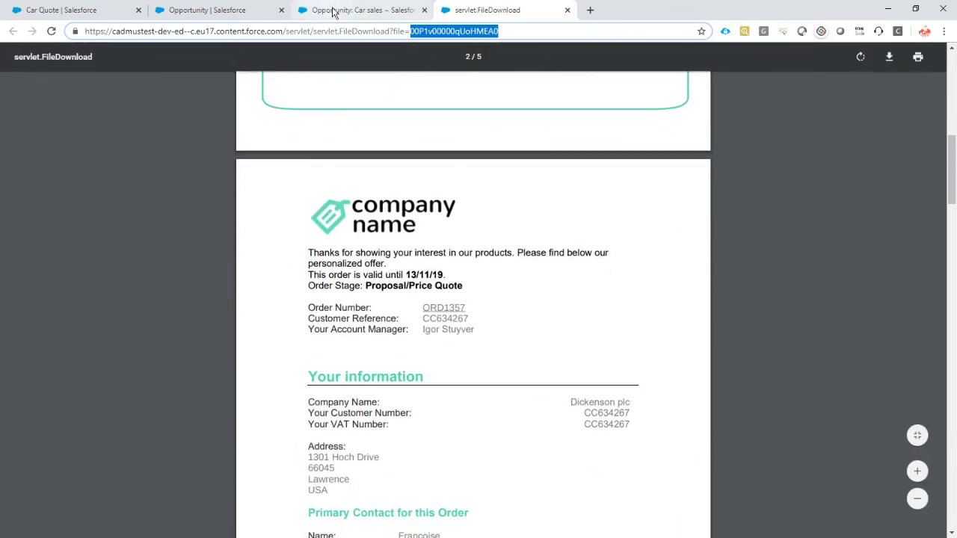
{"action": "left_click", "coordinate": [197, 11]}
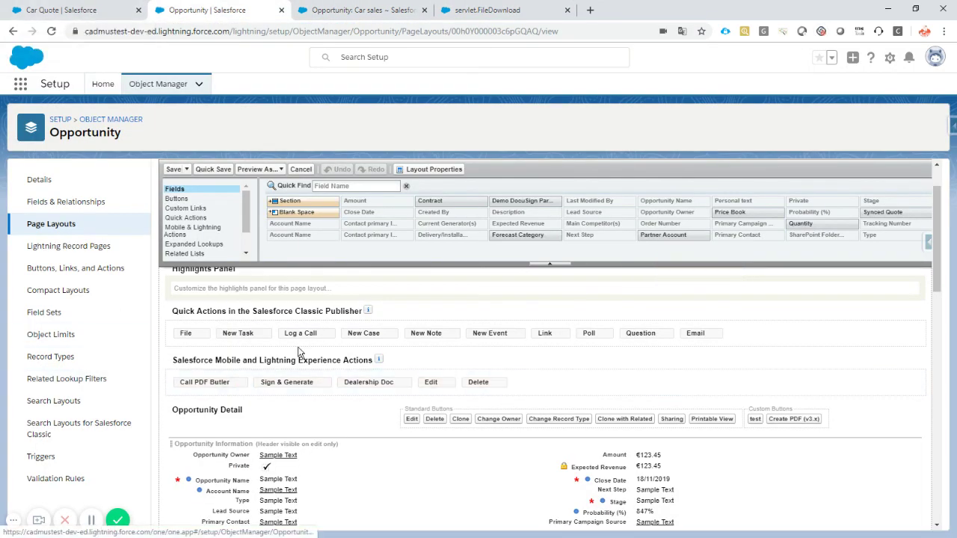